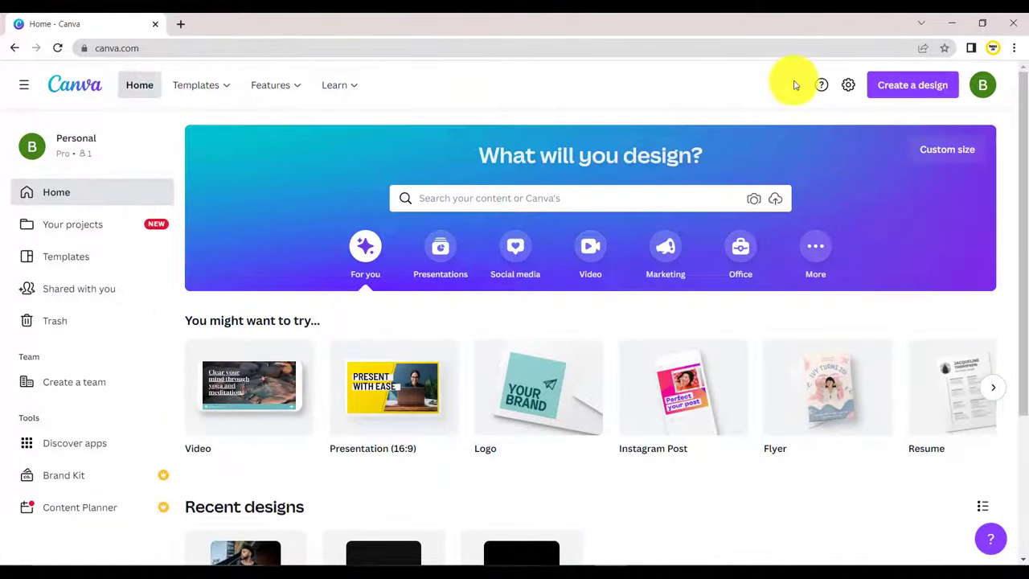
# Step: Create a new blank 1080 × 1080 px Instagram Post design
pyautogui.click(928, 94)
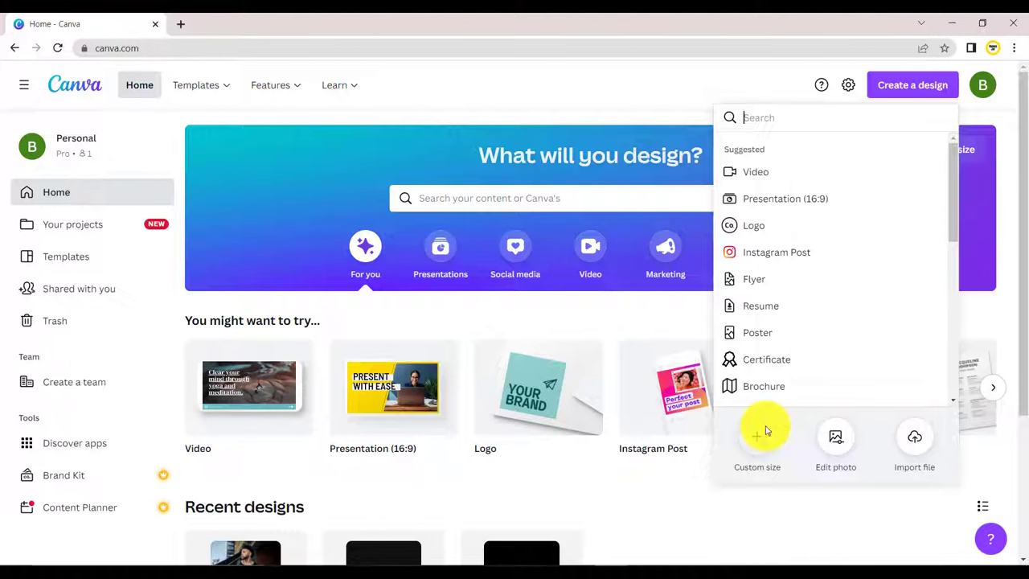
pyautogui.click(767, 255)
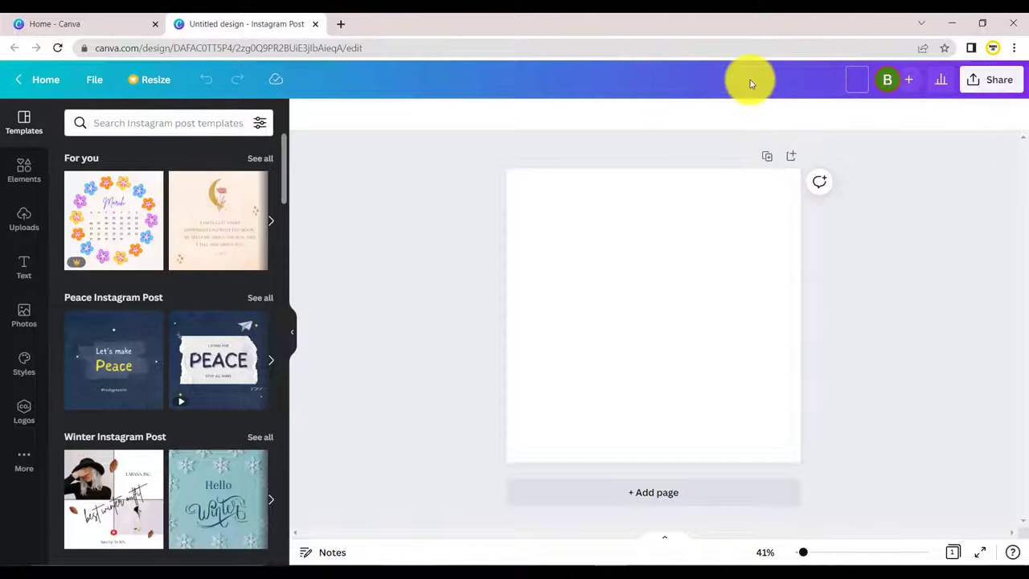
# Step: Title the design 'Mockup' and add the uploaded NO PAIN NO GAIN image to the page
pyautogui.write('Mockup')
pyautogui.press('Return')
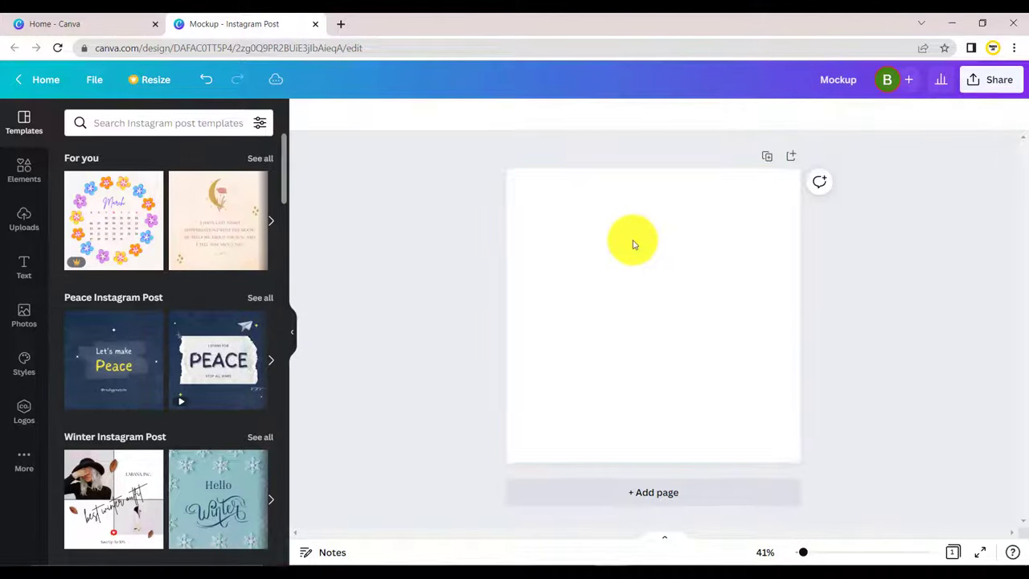
pyautogui.click(8, 230)
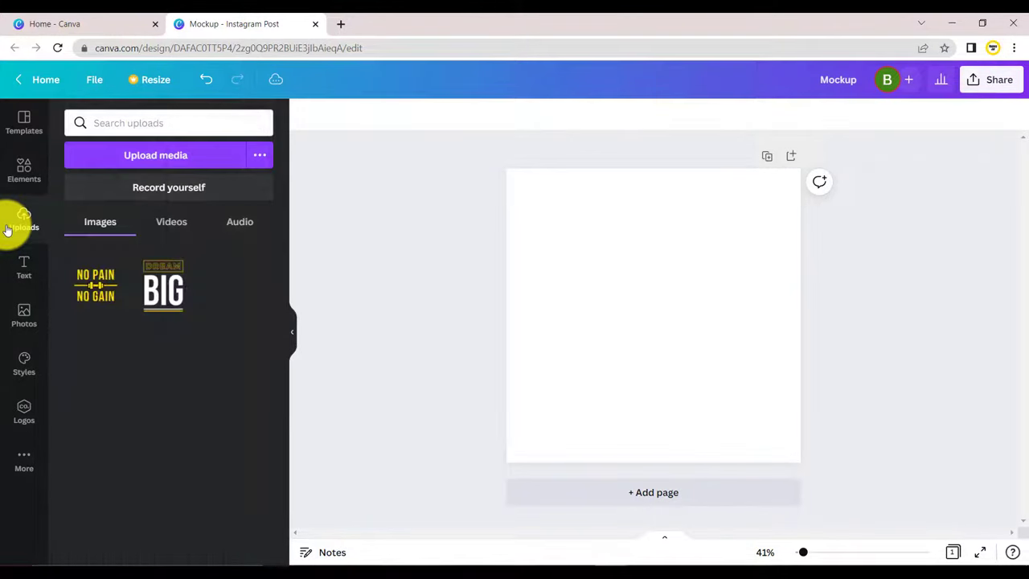
pyautogui.click(100, 291)
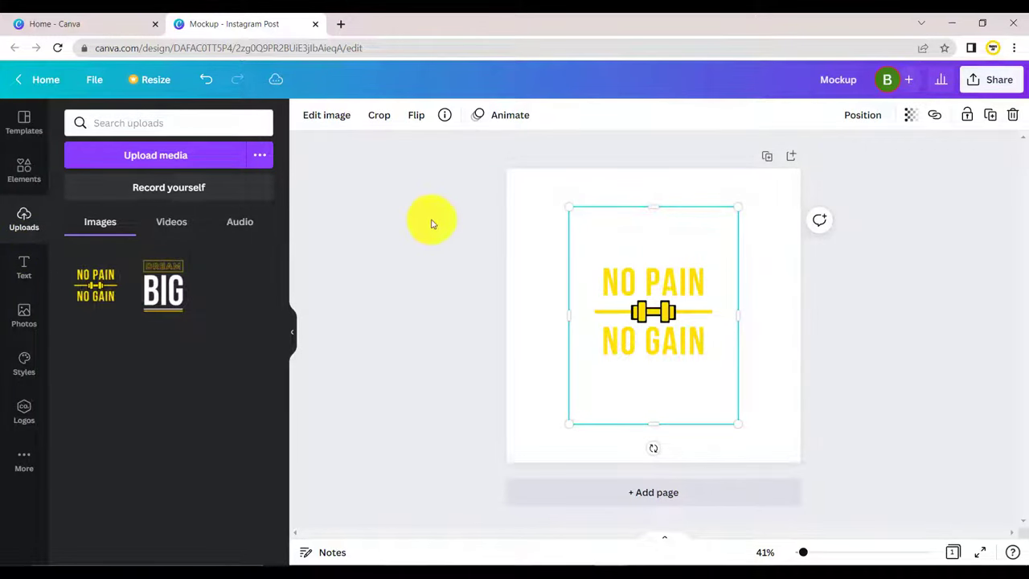
# Step: Set the page background colour to black
pyautogui.click(523, 209)
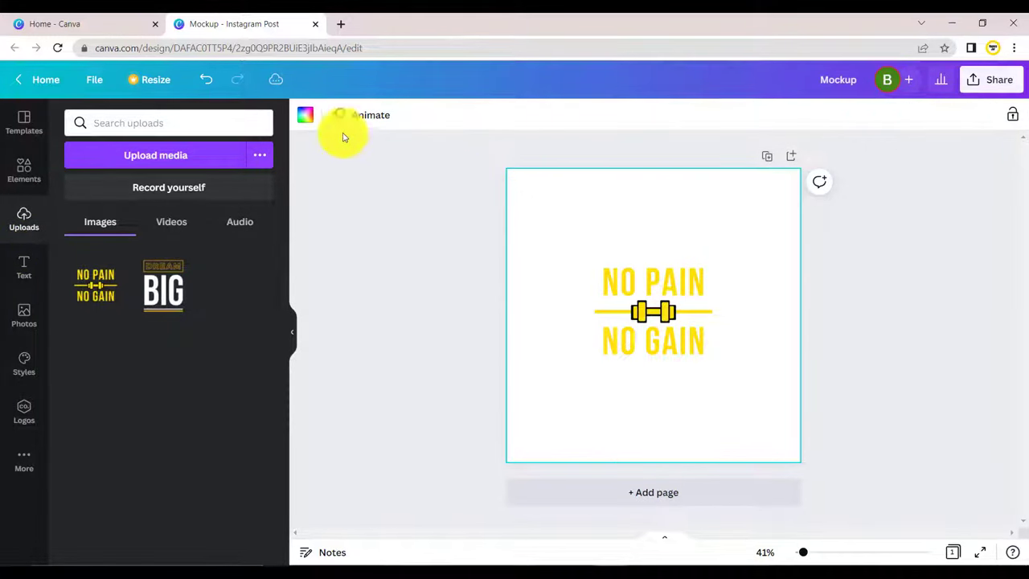
pyautogui.click(308, 121)
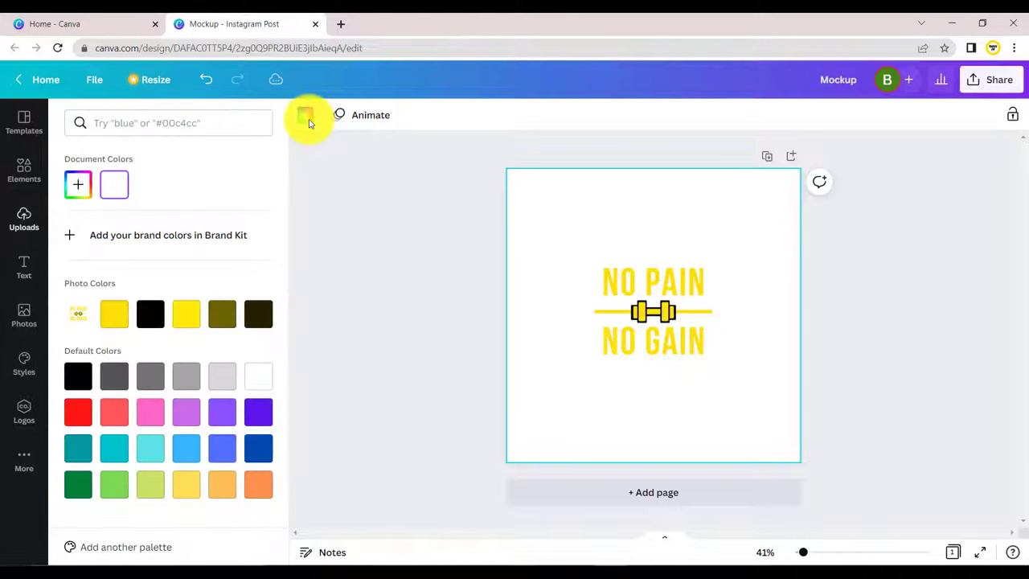
pyautogui.click(87, 377)
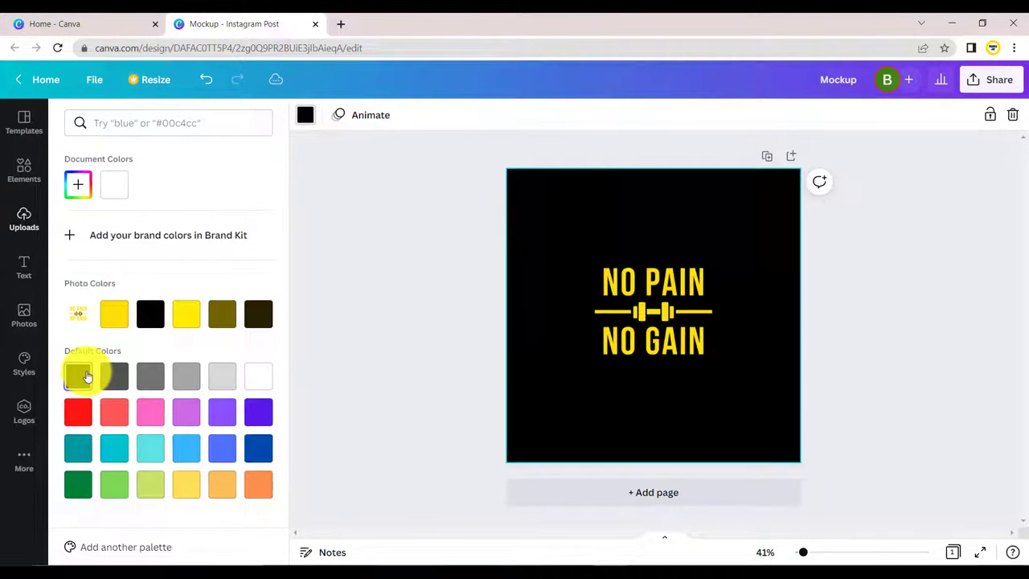
pyautogui.click(362, 287)
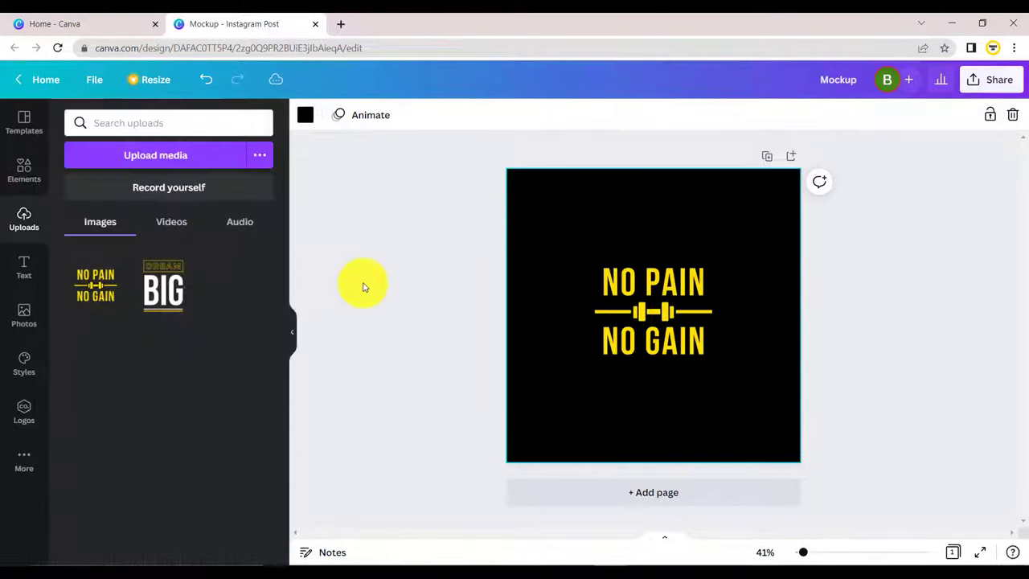
# Step: Open the full Smartmockups gallery for the NO PAIN NO GAIN image and scroll to the T-shirts
pyautogui.click(611, 283)
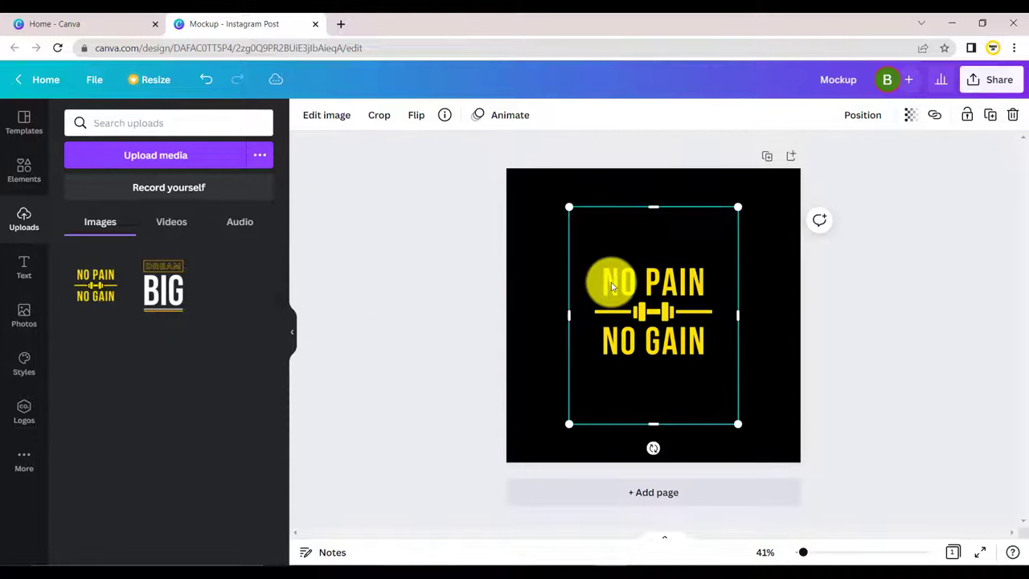
pyautogui.click(326, 117)
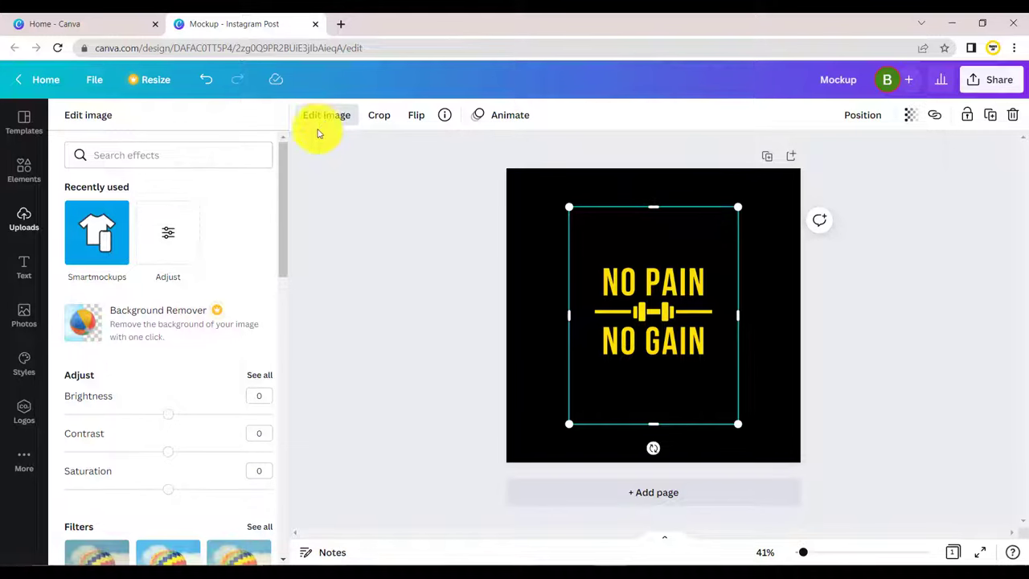
pyautogui.moveTo(283, 177); pyautogui.dragTo(282, 270)
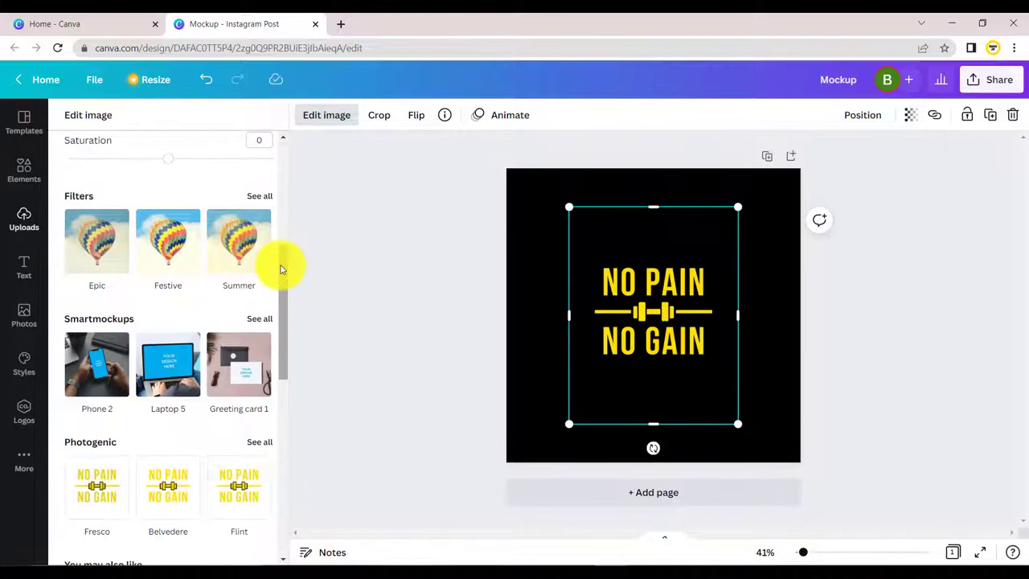
pyautogui.click(260, 320)
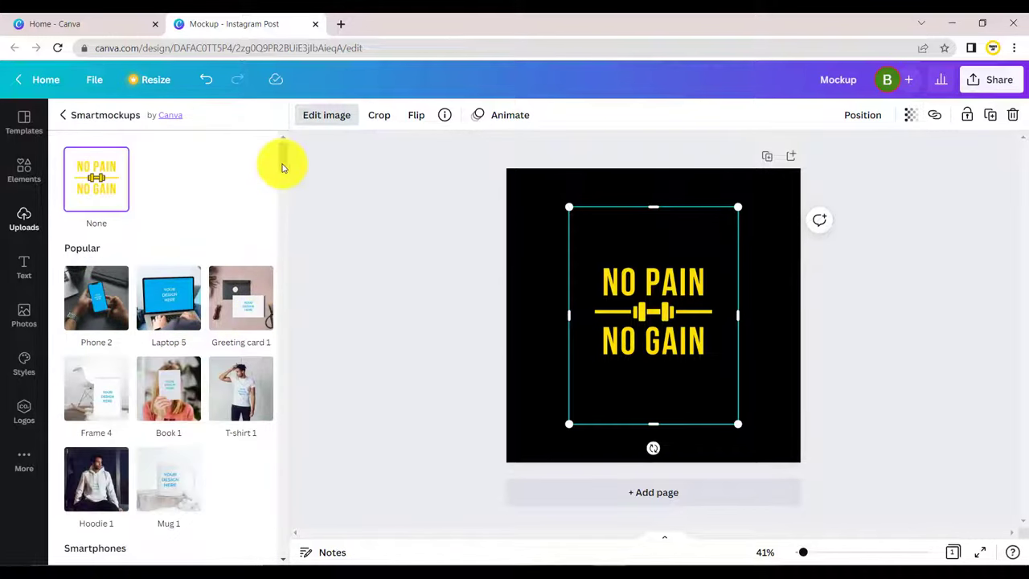
pyautogui.moveTo(282, 161); pyautogui.dragTo(285, 470)
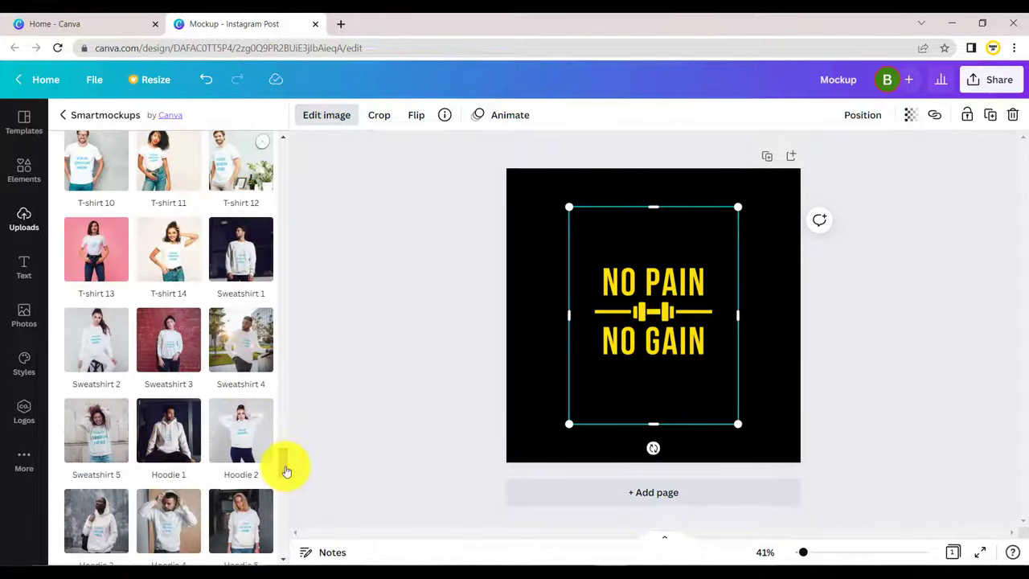
# Step: Apply the T-shirt 13 mockup and change the shirt's object colour to black
pyautogui.click(94, 265)
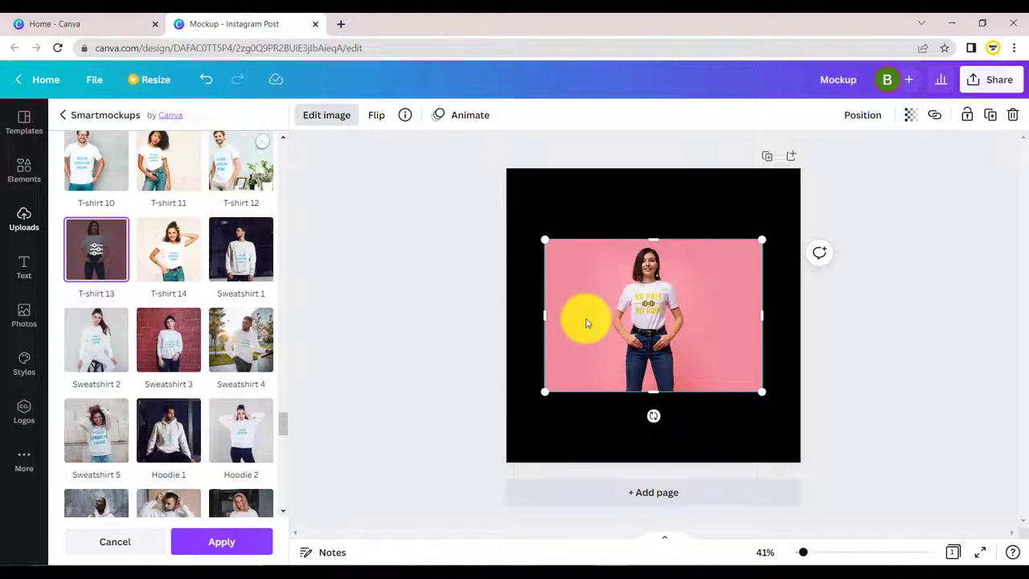
pyautogui.click(96, 252)
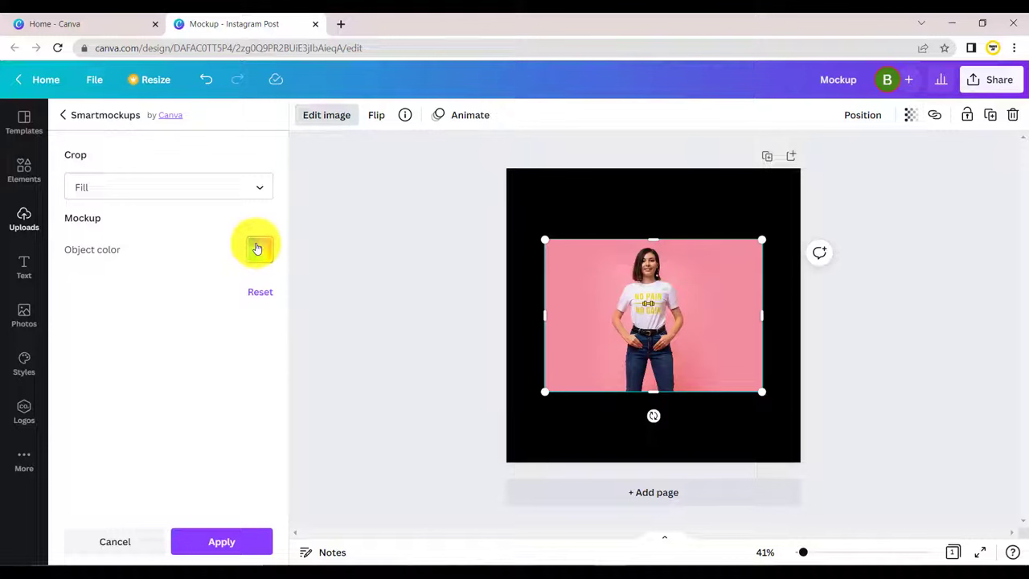
pyautogui.click(257, 249)
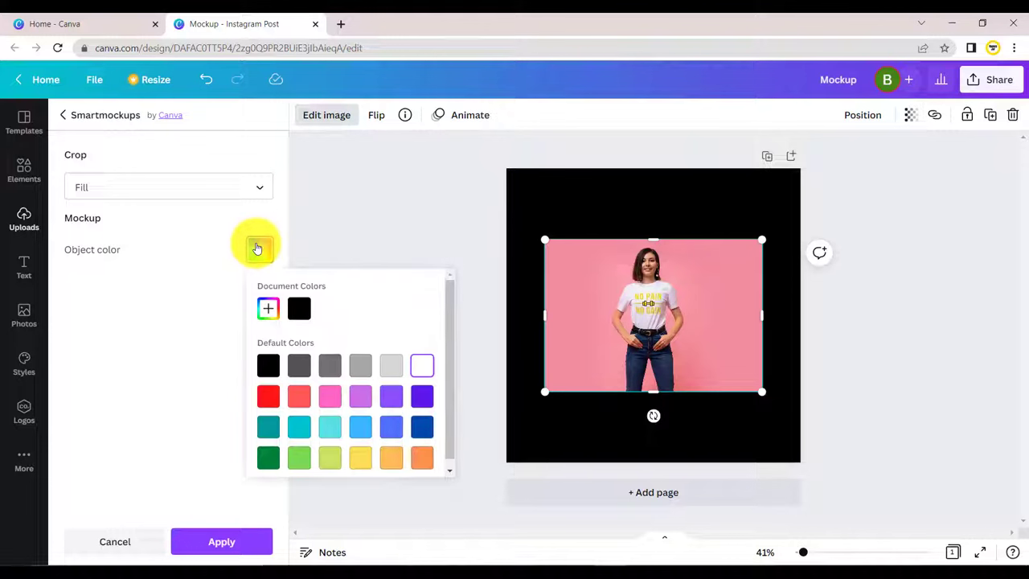
pyautogui.click(299, 308)
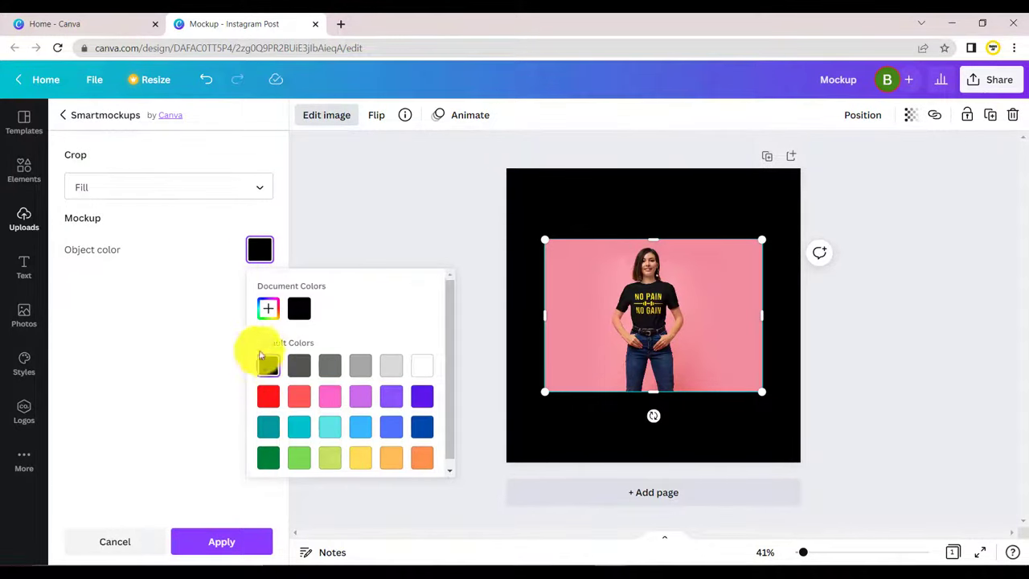
# Step: Apply the mockup with Custom crop, then enlarge the photo past the page's right edge
pyautogui.click(177, 191)
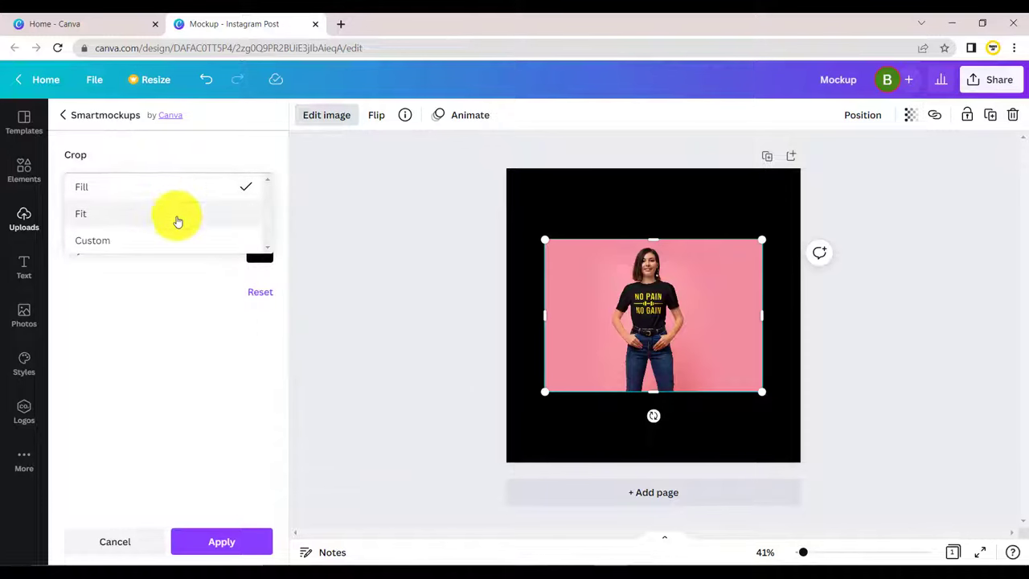
pyautogui.click(177, 219)
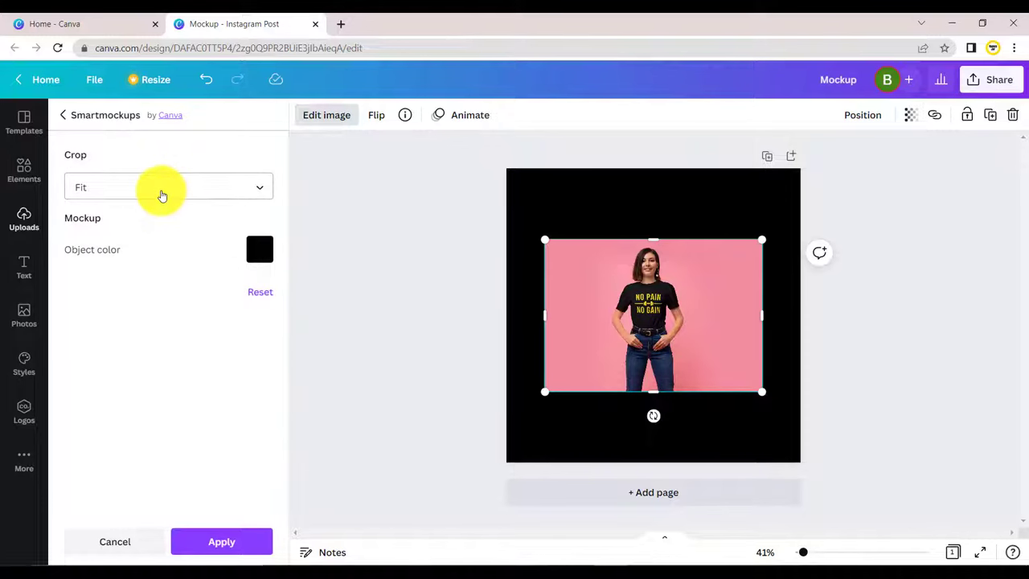
pyautogui.click(160, 192)
pyautogui.click(151, 214)
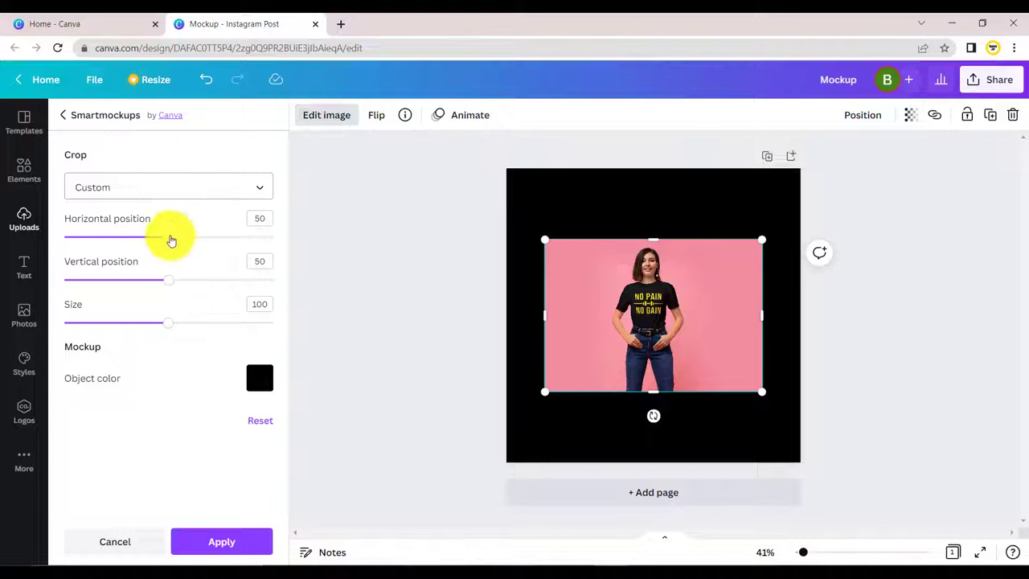
pyautogui.moveTo(168, 239); pyautogui.dragTo(151, 241)
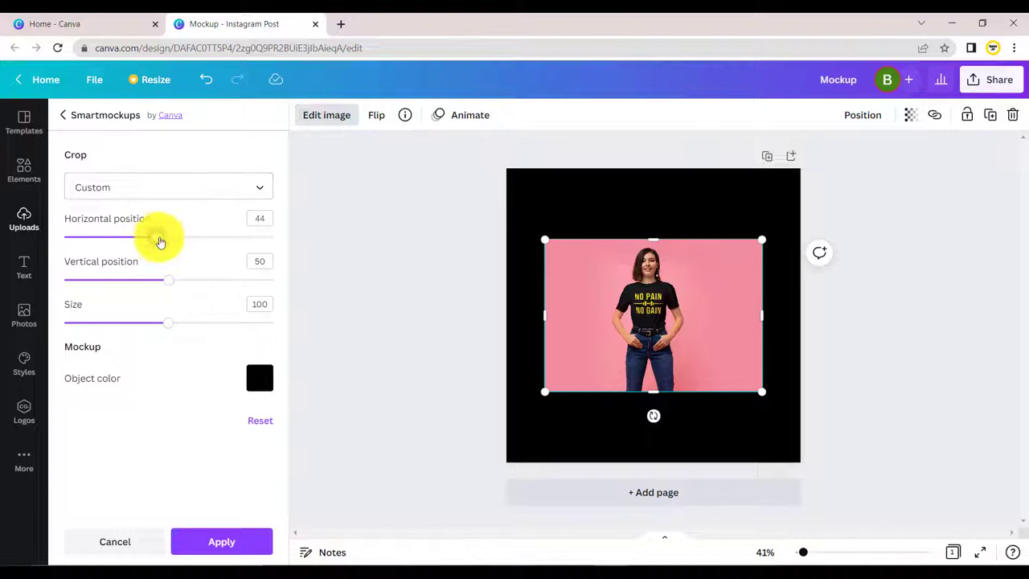
pyautogui.moveTo(168, 323)
pyautogui.mouseDown()
pyautogui.moveTo(143, 323)
pyautogui.moveTo(169, 328)
pyautogui.mouseUp()
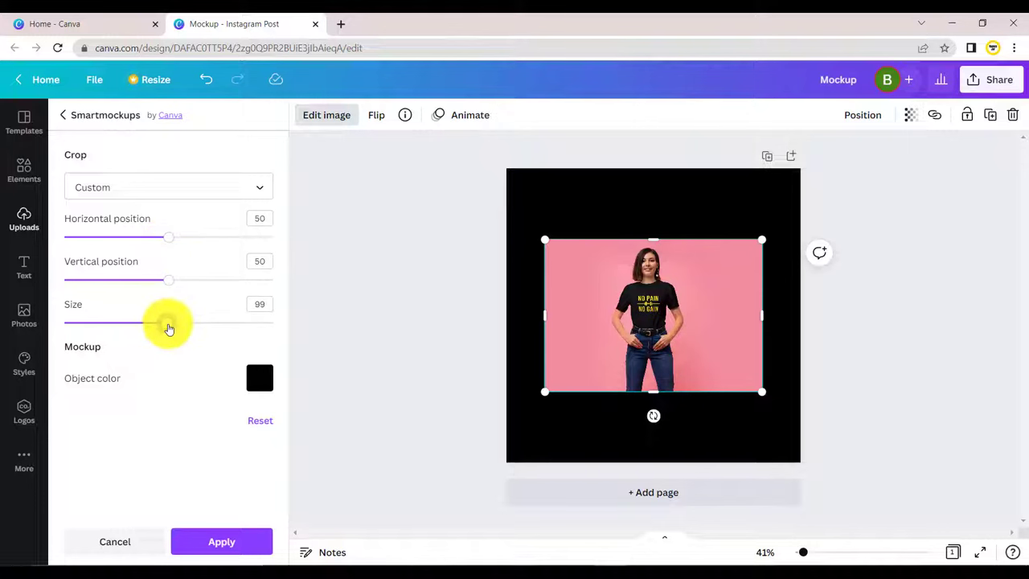
pyautogui.click(223, 537)
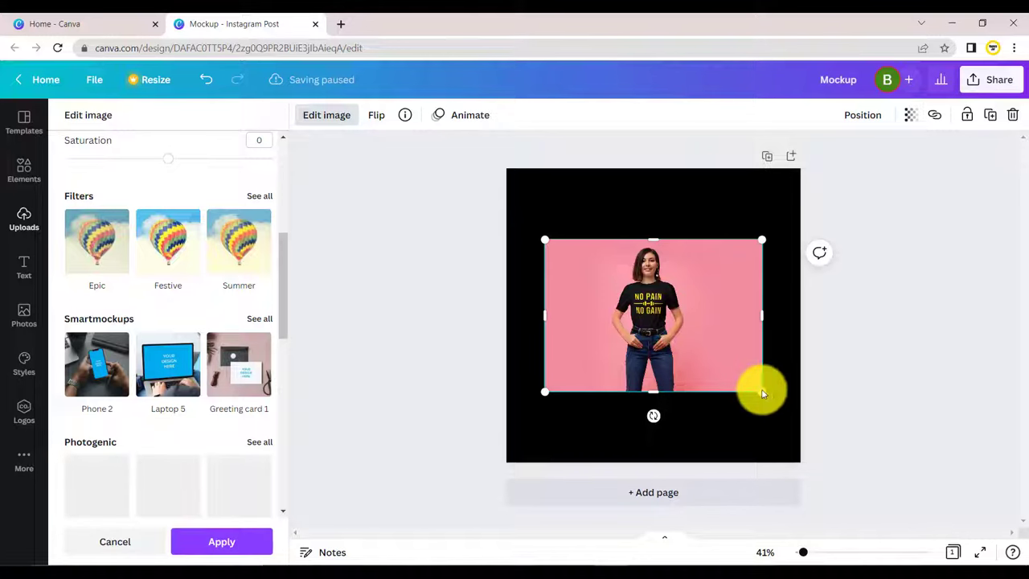
pyautogui.moveTo(763, 391); pyautogui.dragTo(851, 479)
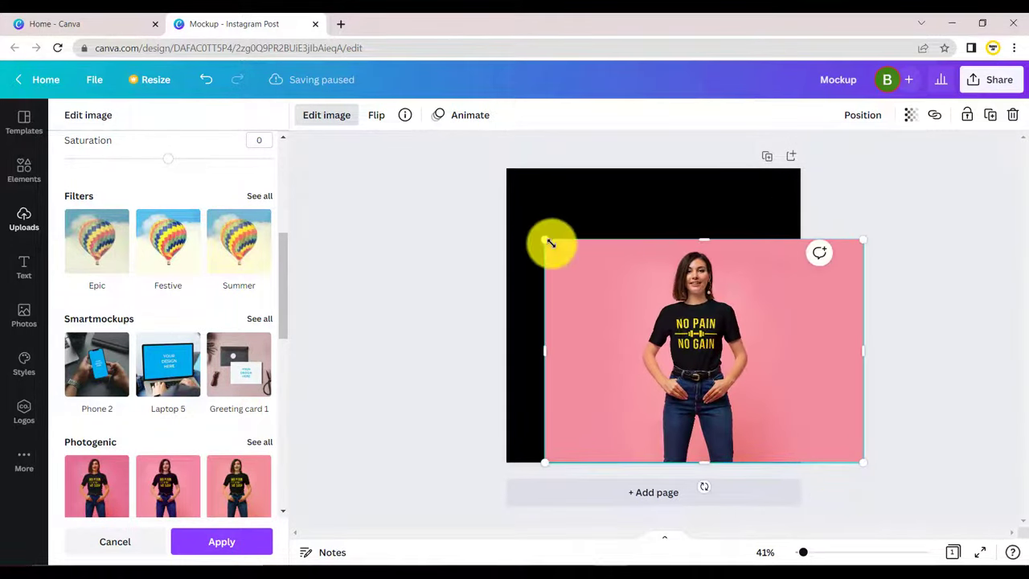
# Step: Resize and reframe the pink-background model photo so it covers the whole square page
pyautogui.moveTo(547, 239); pyautogui.dragTo(481, 178)
pyautogui.moveTo(667, 188); pyautogui.dragTo(667, 169)
pyautogui.doubleClick(654, 247)
pyautogui.moveTo(653, 247)
pyautogui.mouseDown()
pyautogui.moveTo(636, 237)
pyautogui.moveTo(657, 244)
pyautogui.mouseUp()
pyautogui.click(478, 193)
pyautogui.moveTo(471, 465); pyautogui.dragTo(396, 536)
pyautogui.moveTo(657, 361); pyautogui.dragTo(678, 356)
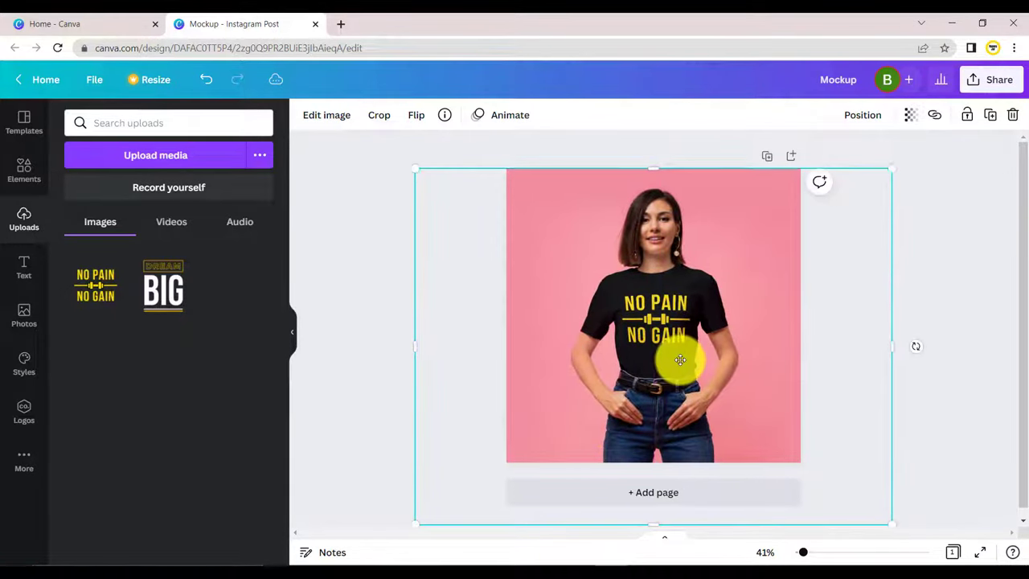
pyautogui.click(931, 264)
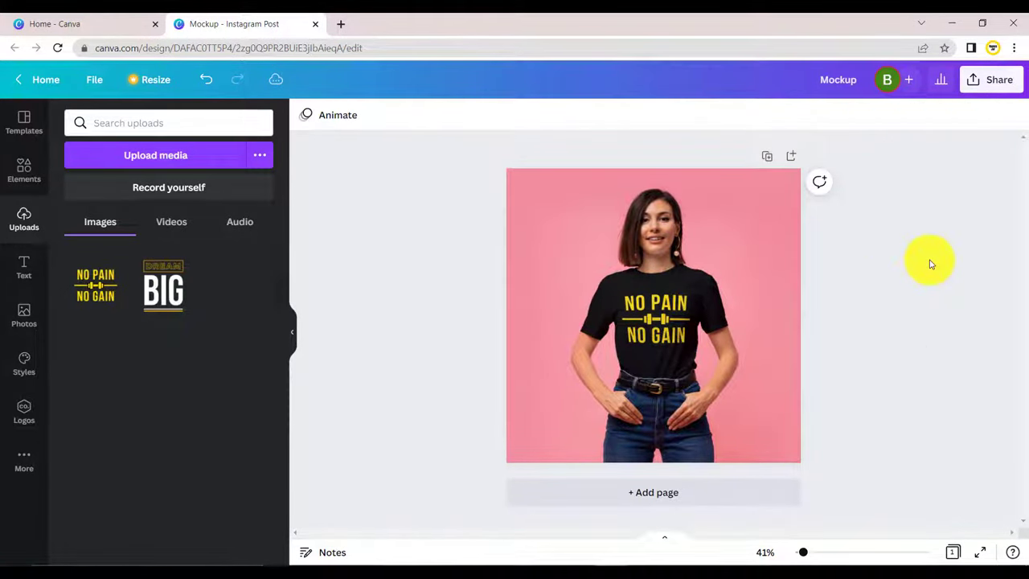
pyautogui.moveTo(804, 553); pyautogui.dragTo(806, 555)
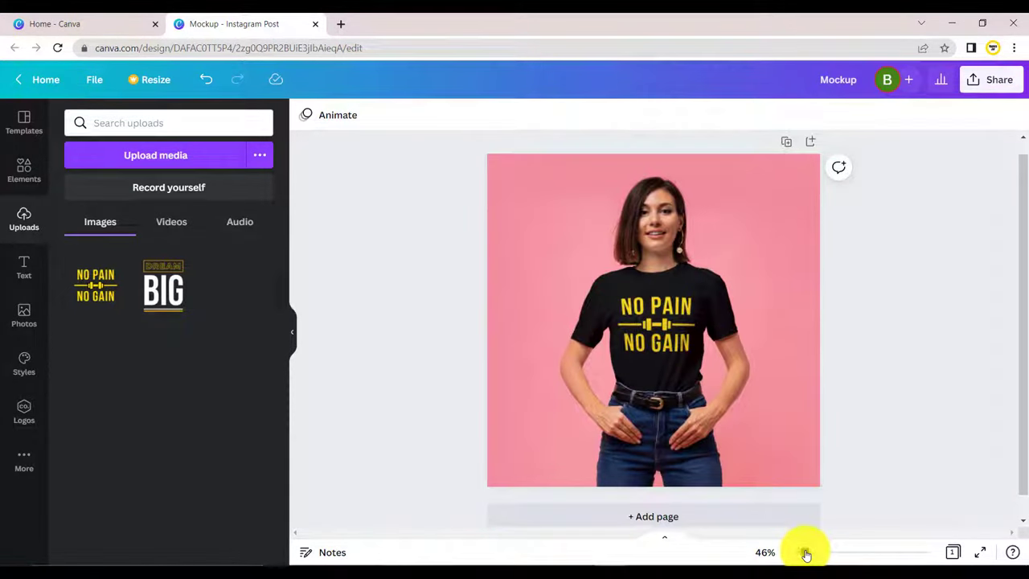
# Step: Preview the model mockup full screen, then bring up the Share options
pyautogui.click(982, 553)
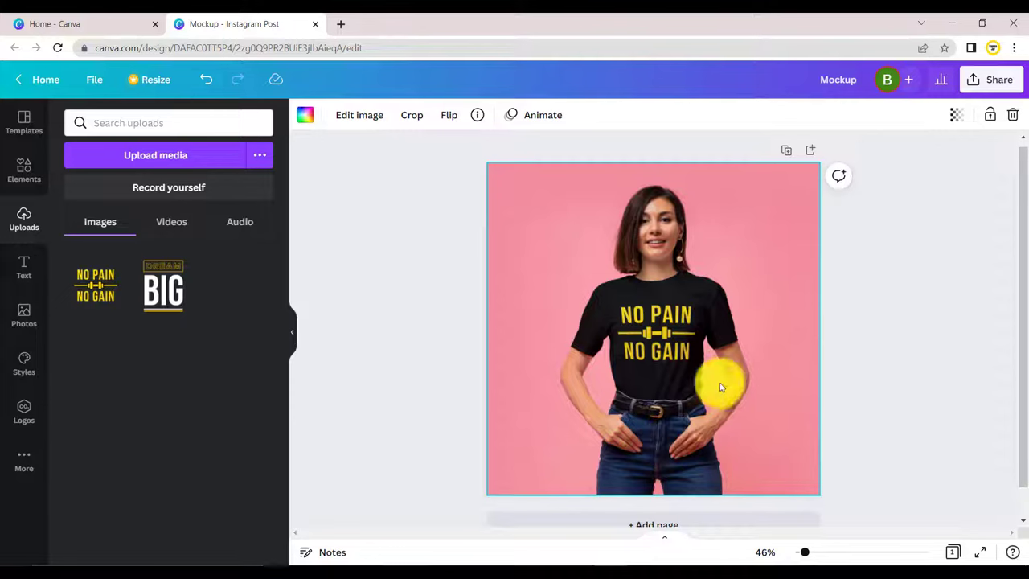
pyautogui.click(985, 79)
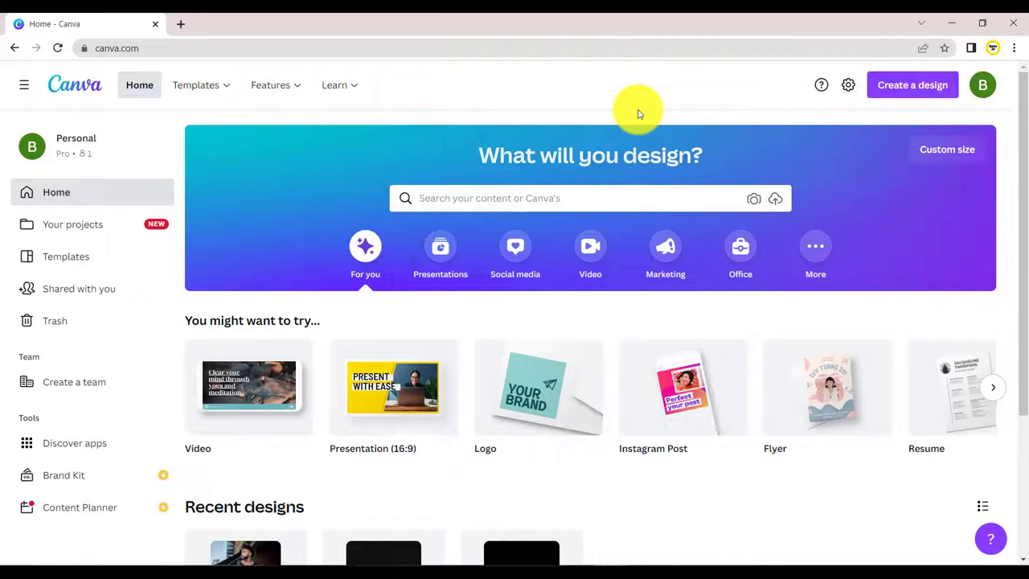
# Step: Create another blank Instagram Post design titled 'Mockup2'
pyautogui.click(889, 89)
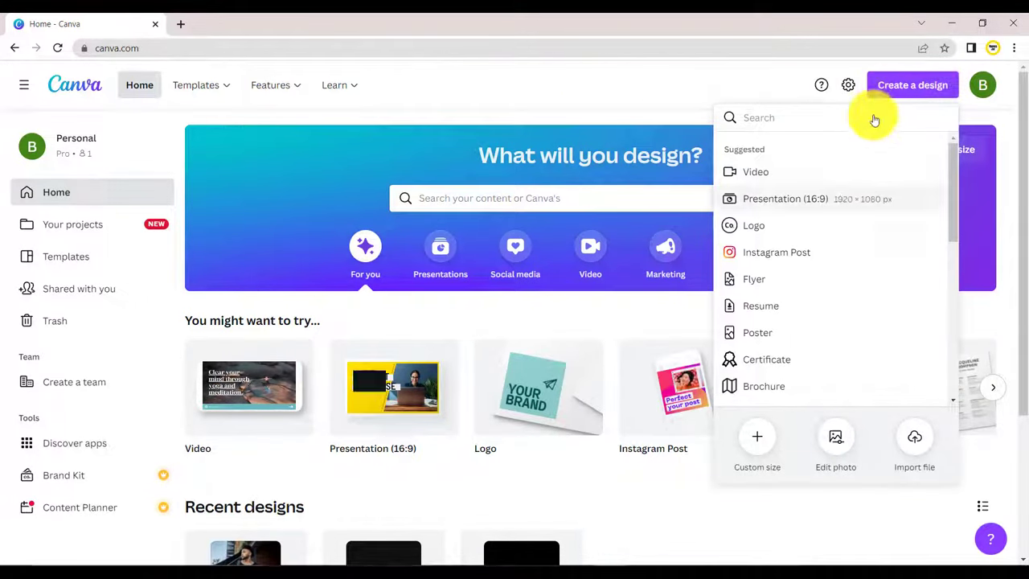
pyautogui.click(802, 252)
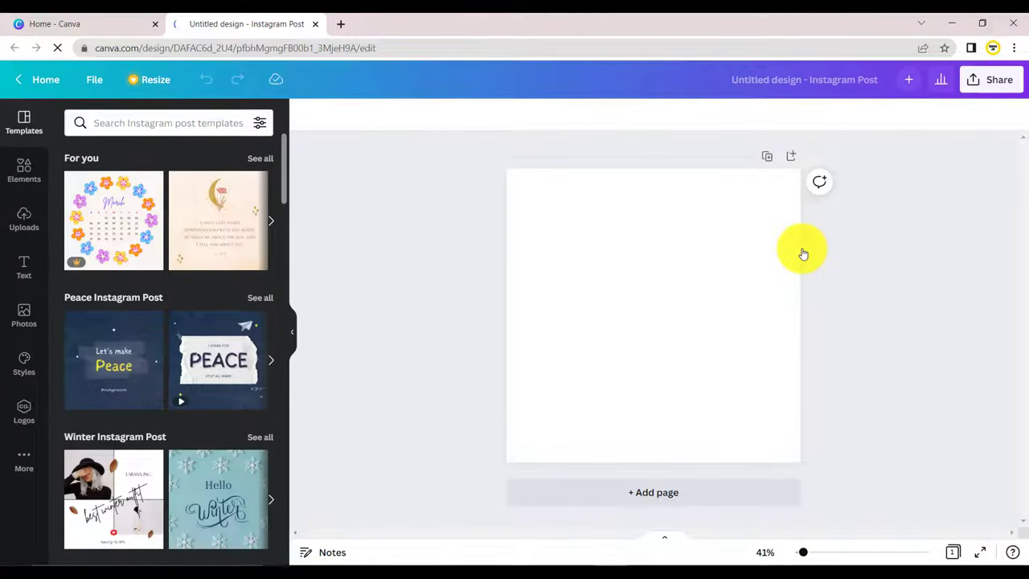
pyautogui.click(779, 78)
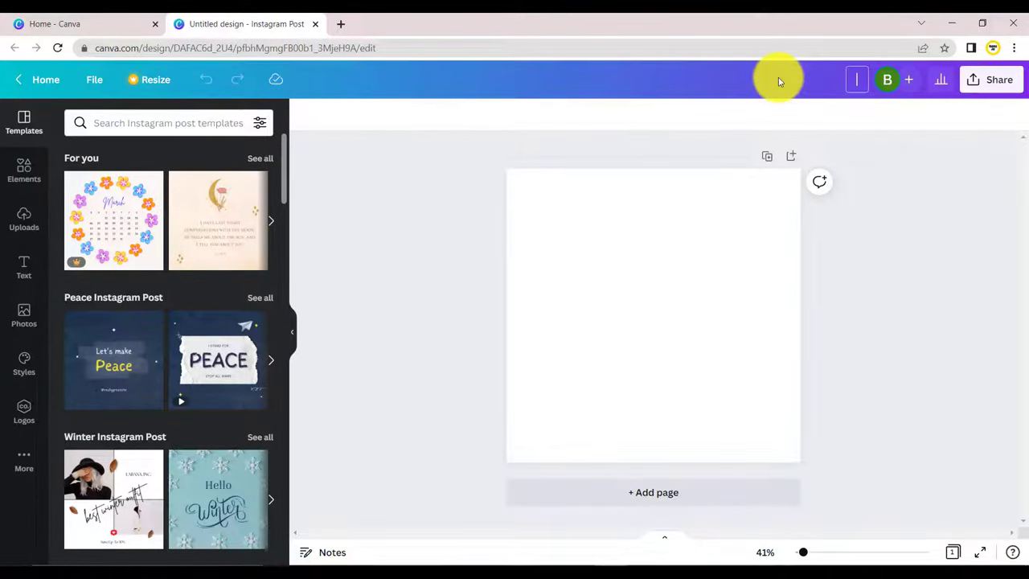
pyautogui.write('Mockup2')
pyautogui.press('Return')
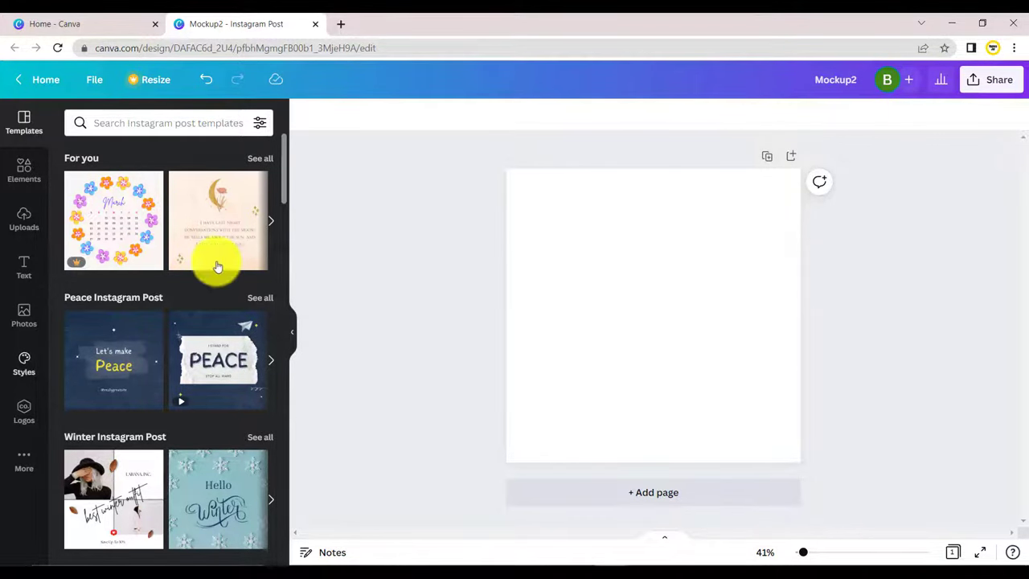
# Step: Rerun the 'shirt mockup' search in the stock Photos library and browse the results
pyautogui.click(22, 322)
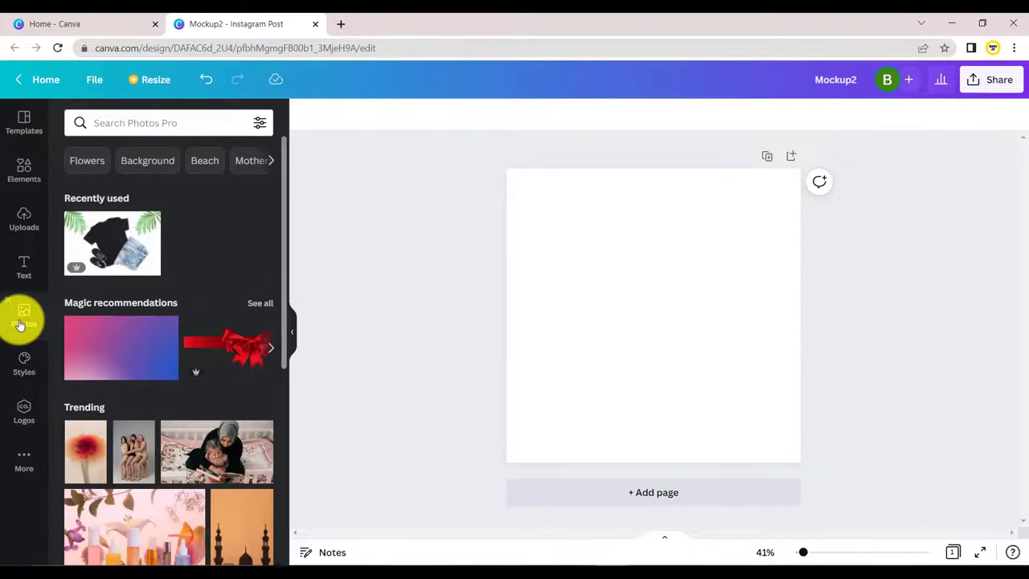
pyautogui.click(101, 124)
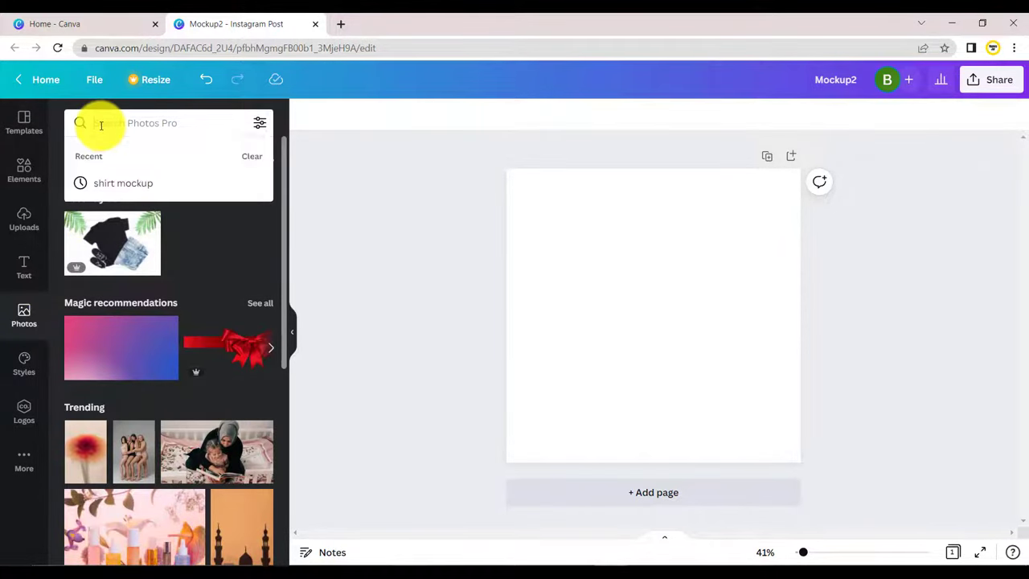
pyautogui.click(115, 185)
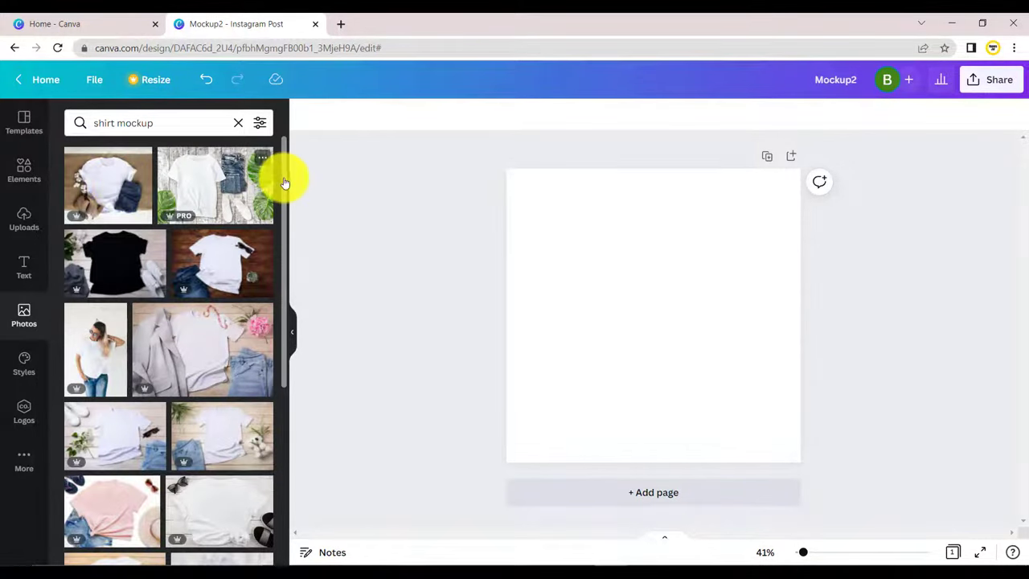
pyautogui.moveTo(284, 177); pyautogui.dragTo(181, 276)
# Step: Add the black T-shirt flat-lay photo and stretch it to cover the entire Mockup2 page
pyautogui.click(123, 278)
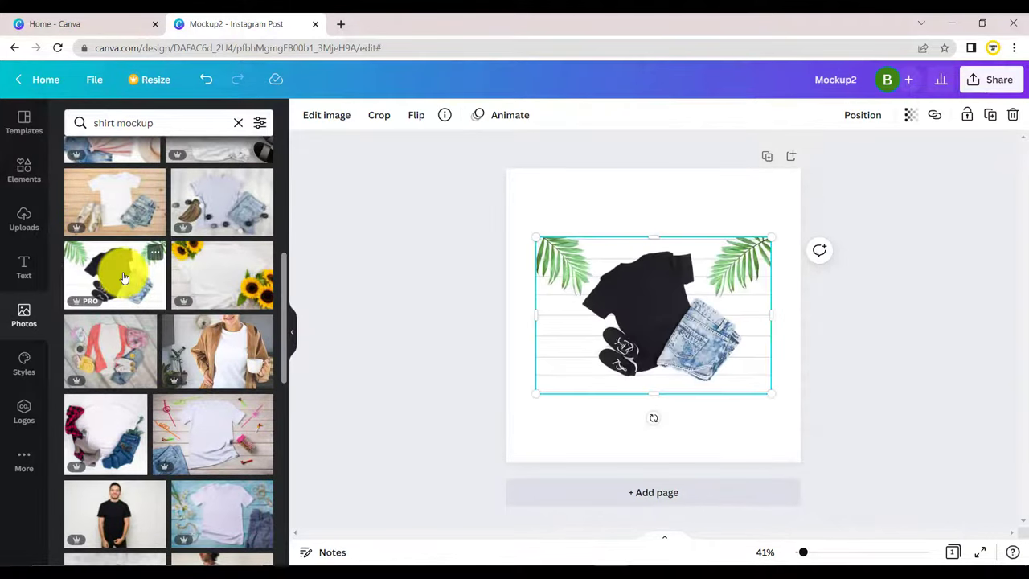
pyautogui.moveTo(784, 414); pyautogui.dragTo(829, 472)
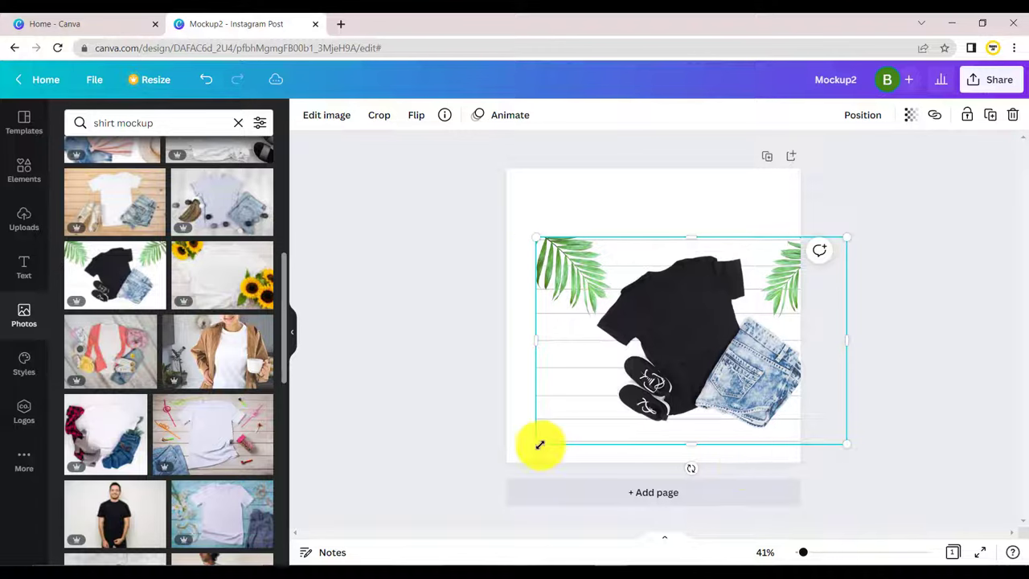
pyautogui.moveTo(537, 443); pyautogui.dragTo(507, 465)
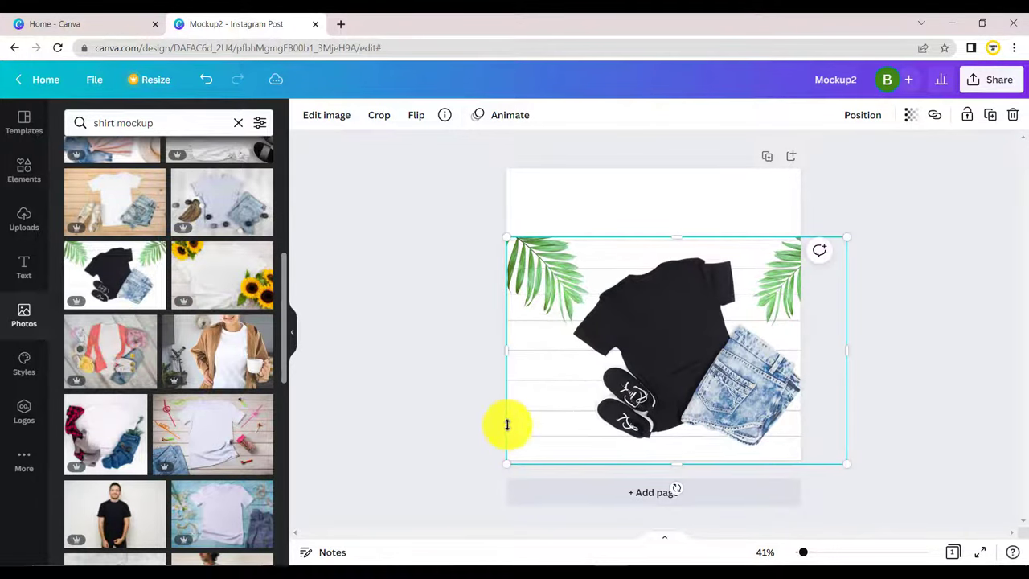
pyautogui.moveTo(507, 239); pyautogui.dragTo(476, 217)
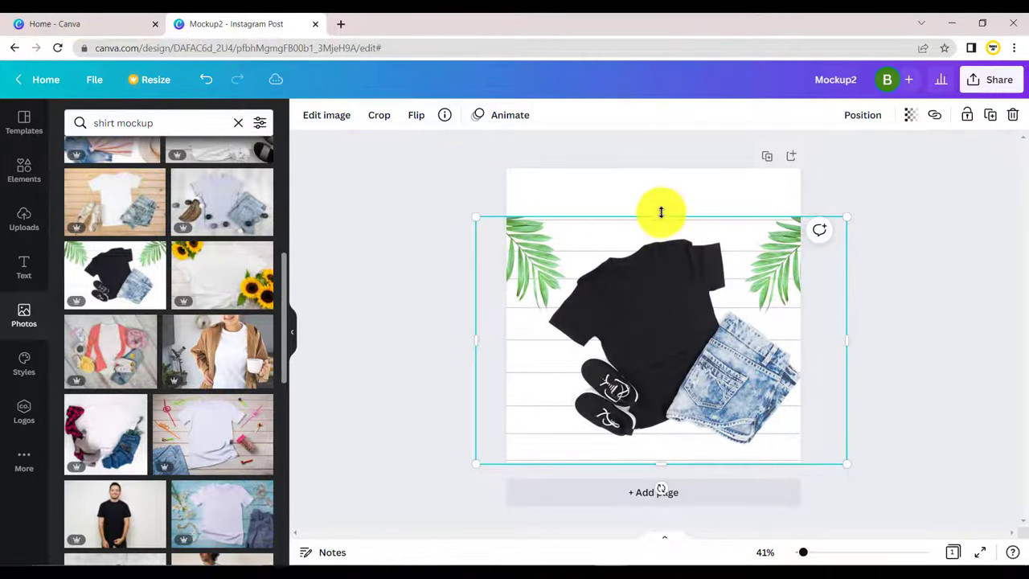
pyautogui.moveTo(661, 212); pyautogui.dragTo(653, 162)
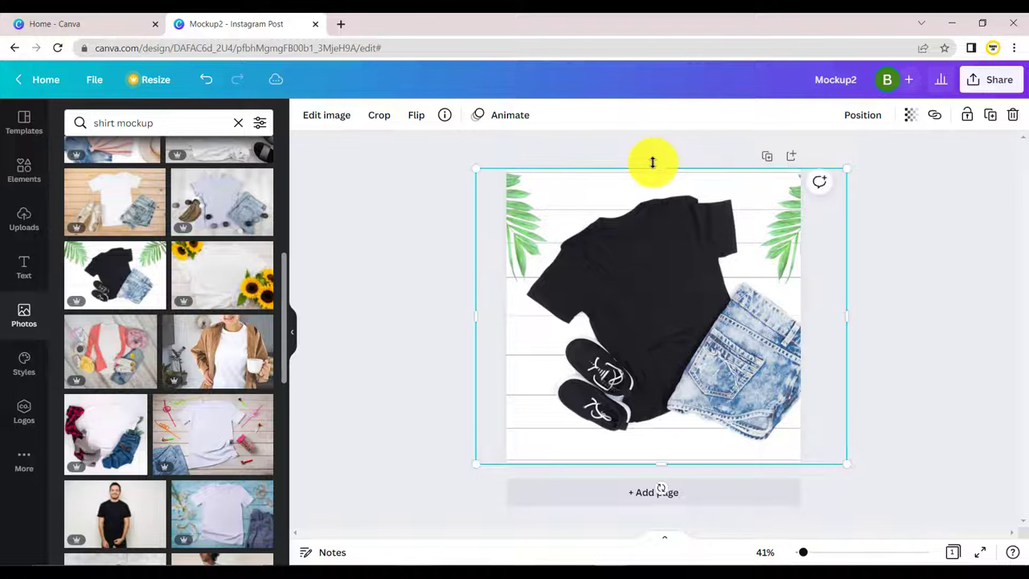
pyautogui.click(868, 232)
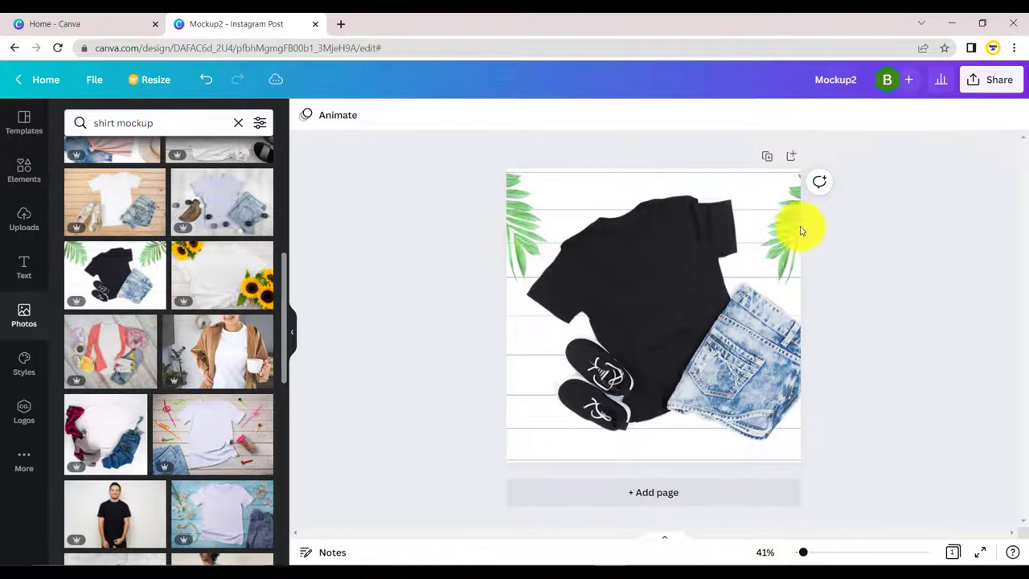
# Step: Add the uploaded NO PAIN NO GAIN graphic, tilt it to the shirt's angle, and shrink and position it on the chest
pyautogui.click(28, 224)
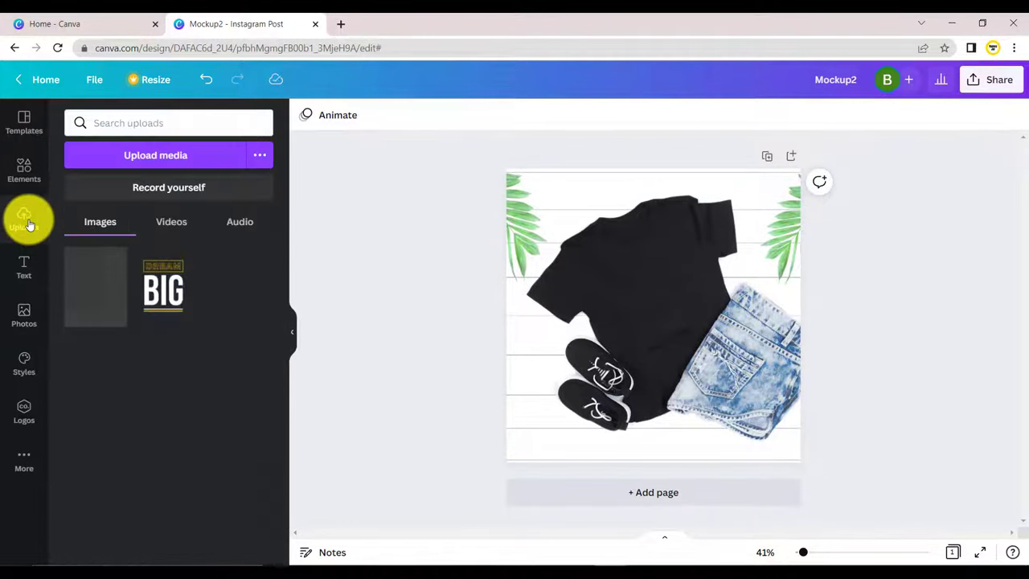
pyautogui.click(89, 287)
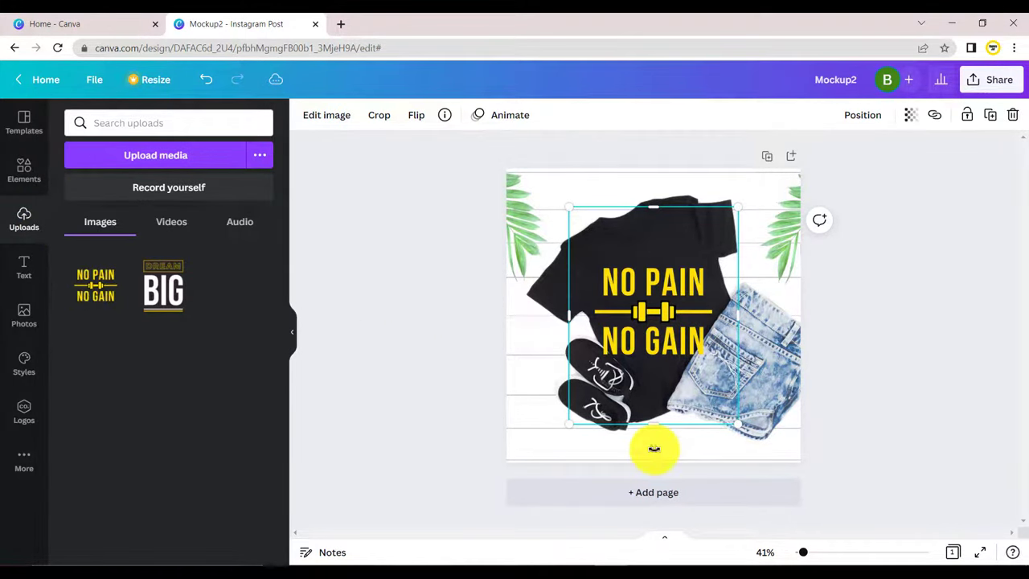
pyautogui.moveTo(654, 449); pyautogui.dragTo(715, 444)
pyautogui.moveTo(625, 450); pyautogui.dragTo(641, 375)
pyautogui.moveTo(668, 283); pyautogui.dragTo(694, 304)
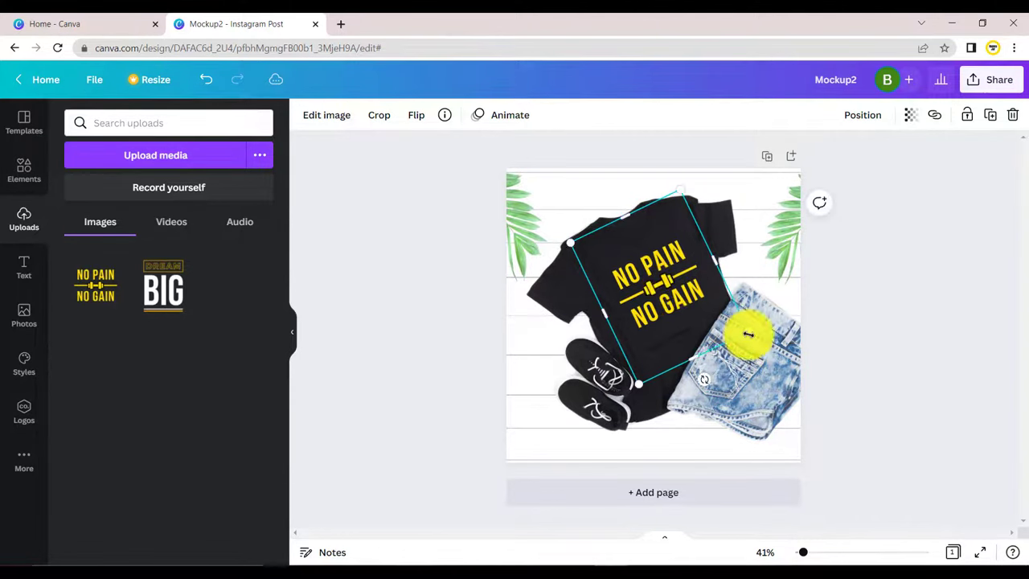
pyautogui.moveTo(748, 334); pyautogui.dragTo(731, 333)
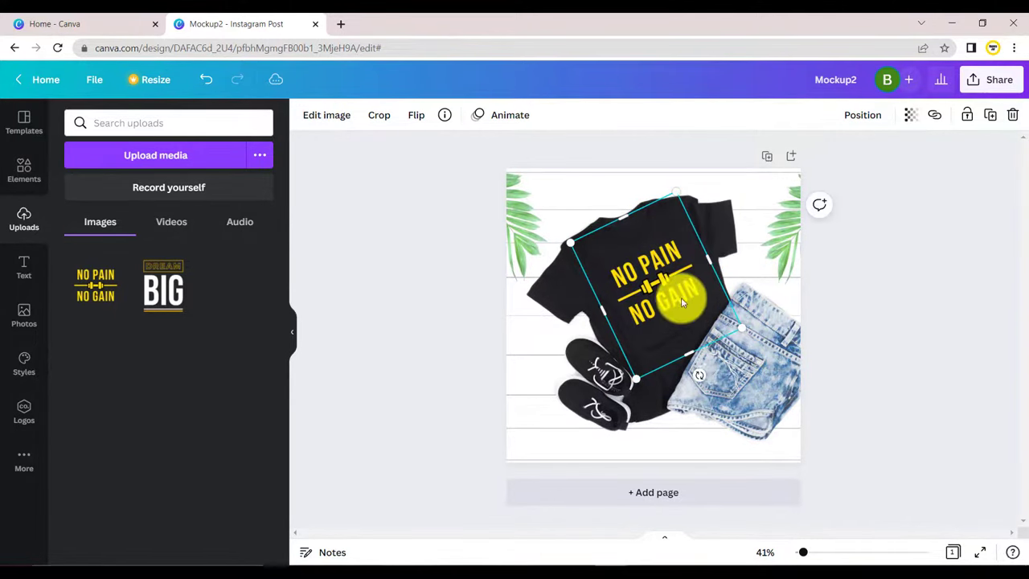
pyautogui.click(833, 300)
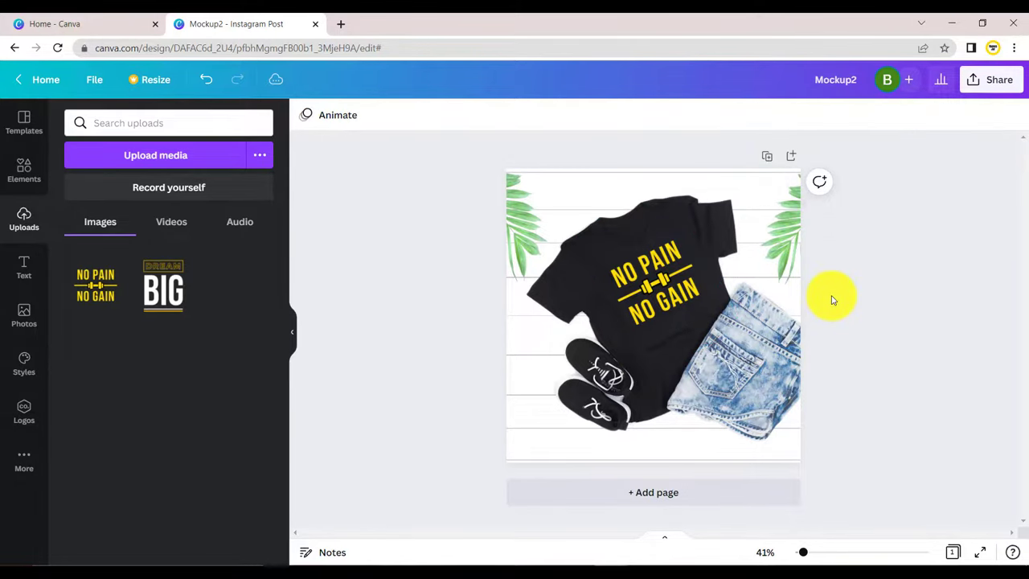
pyautogui.click(980, 553)
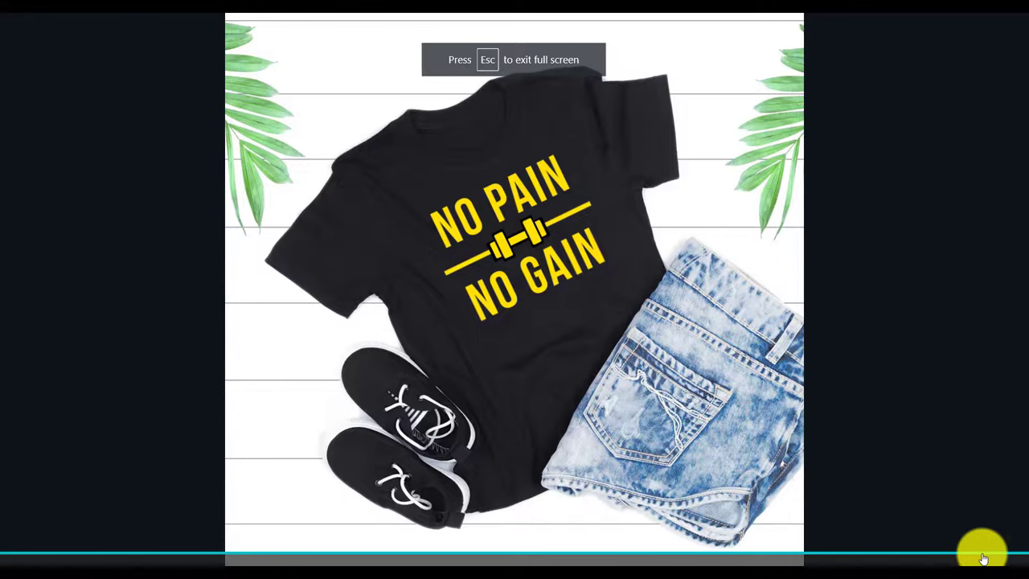